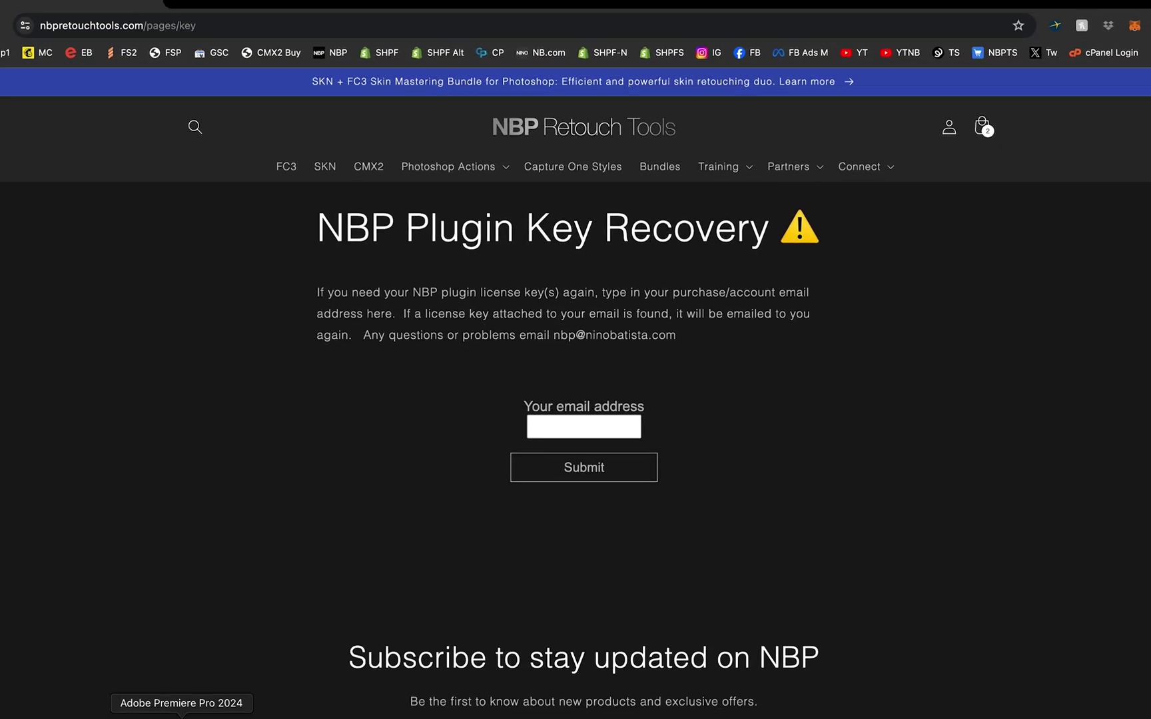
- Switch back to Photoshop from the Dock, where the CMX2 license key field is still empty
{"action": "left_click", "coordinate": [180, 688]}
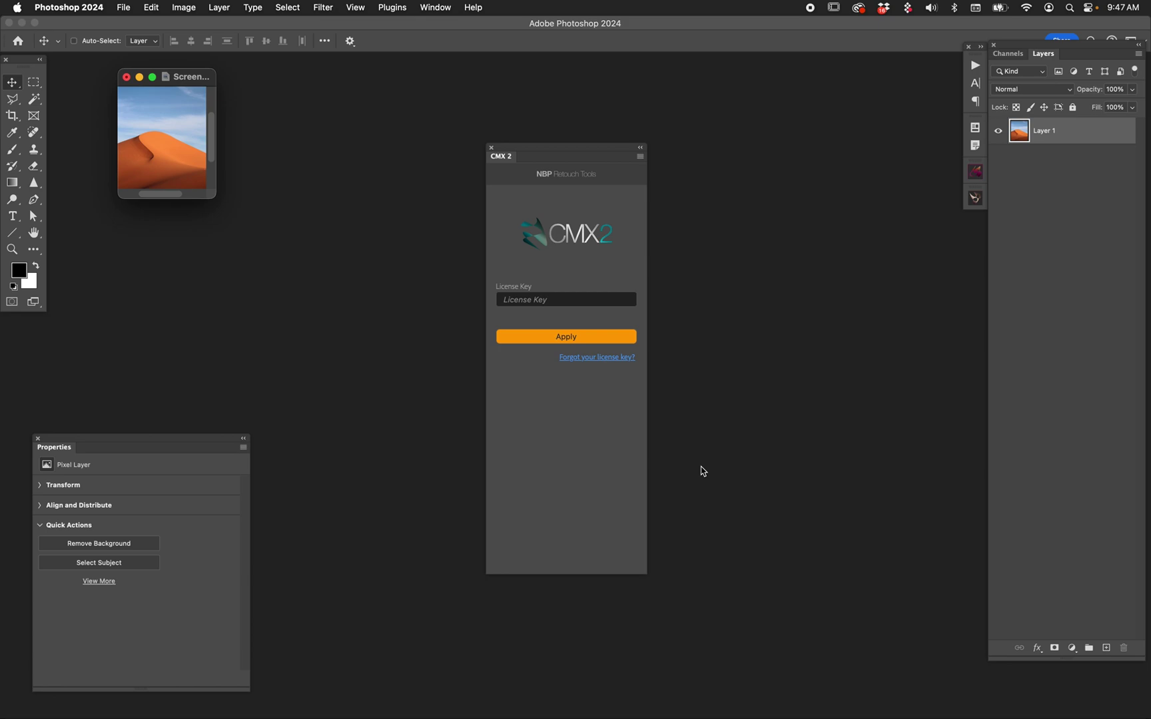